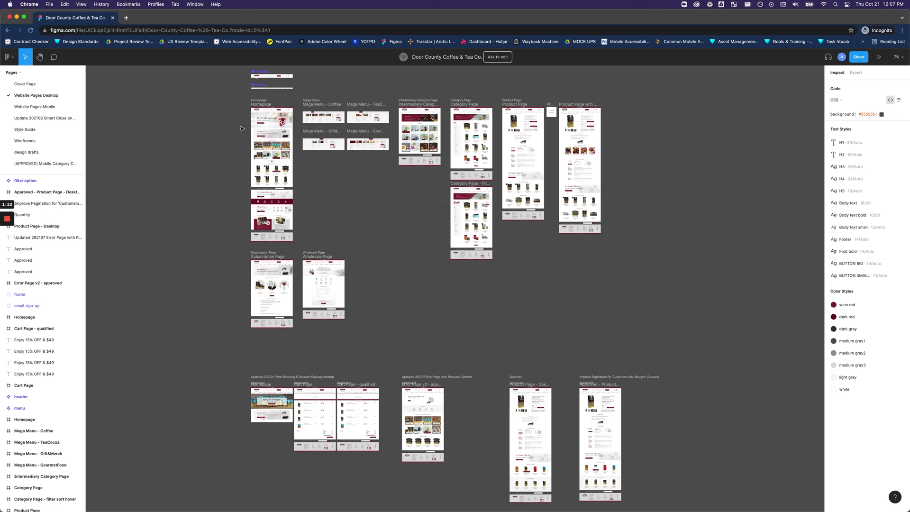
# - Inspect the hero, subscribe banner and two category card images, then the Our Complete Coffee List heading
pyautogui.keyDown('ctrl'); pyautogui.scroll(5, 242, 129); pyautogui.keyUp('ctrl')
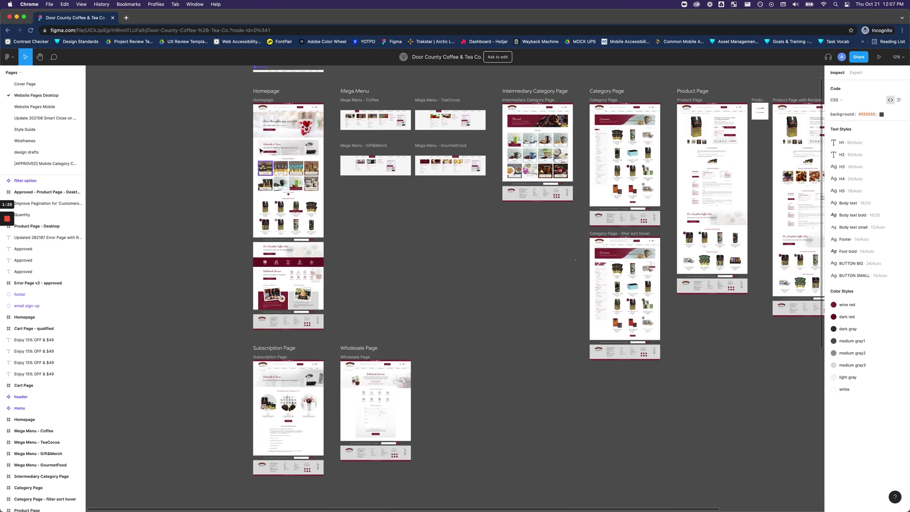
pyautogui.click(310, 127)
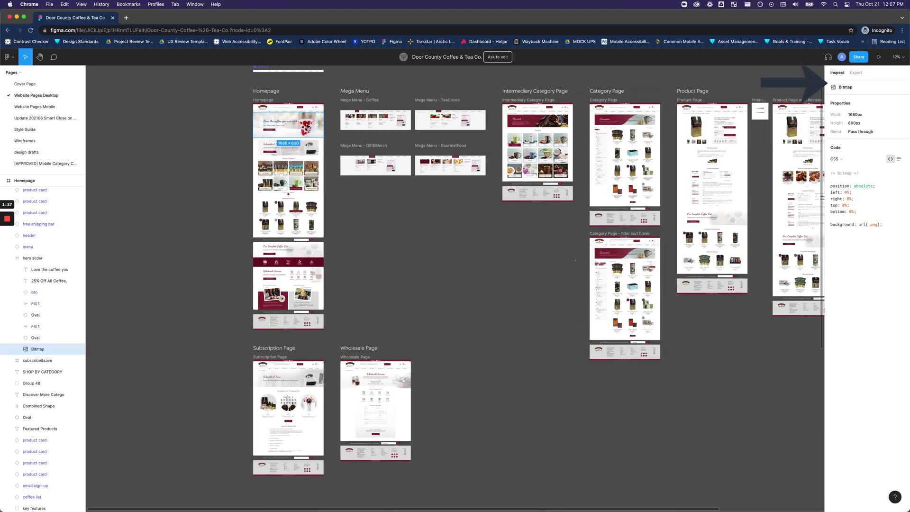
pyautogui.click(311, 147)
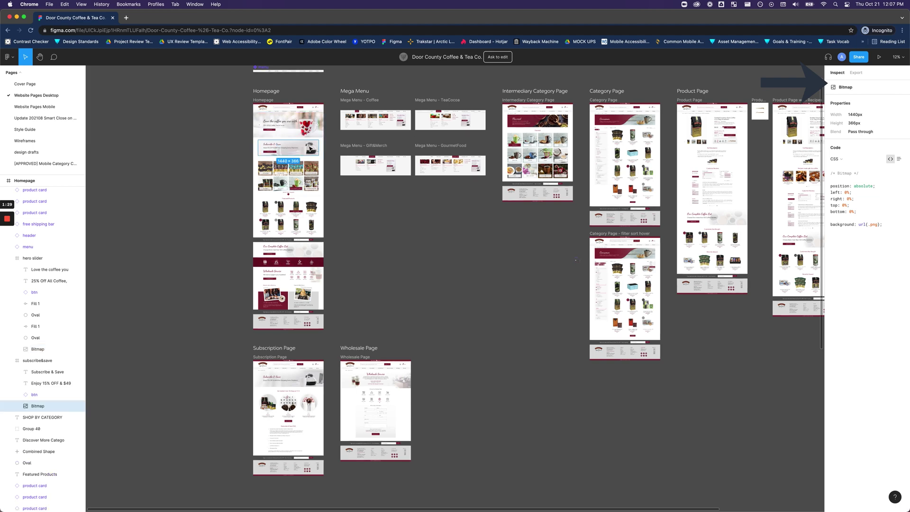
pyautogui.click(269, 175)
pyautogui.click(281, 169)
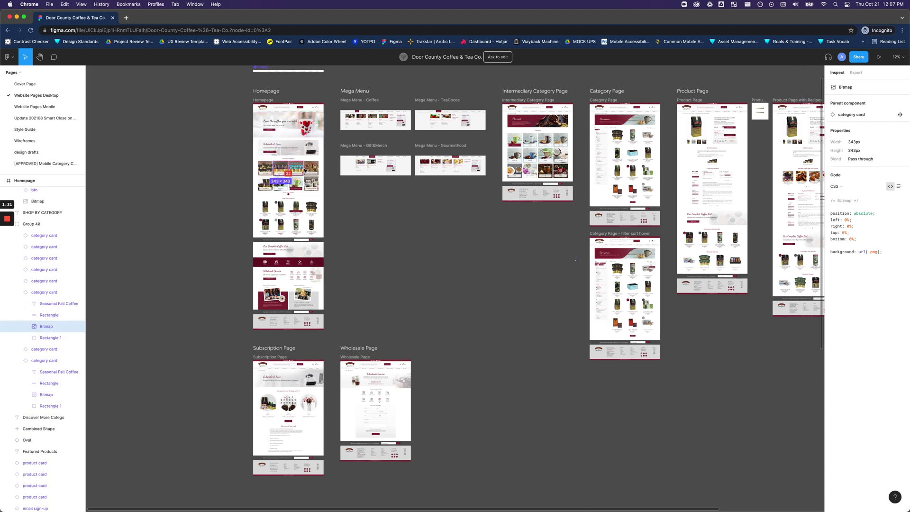
pyautogui.click(311, 171)
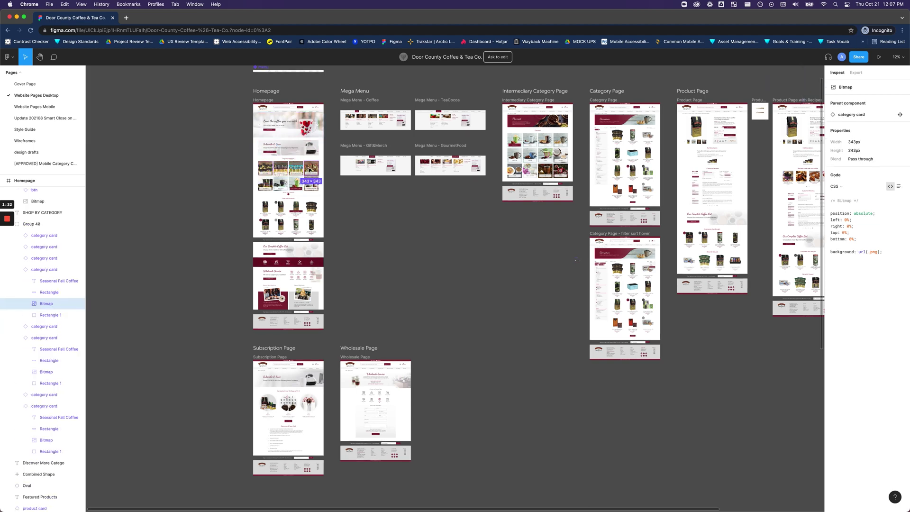
pyautogui.click(265, 249)
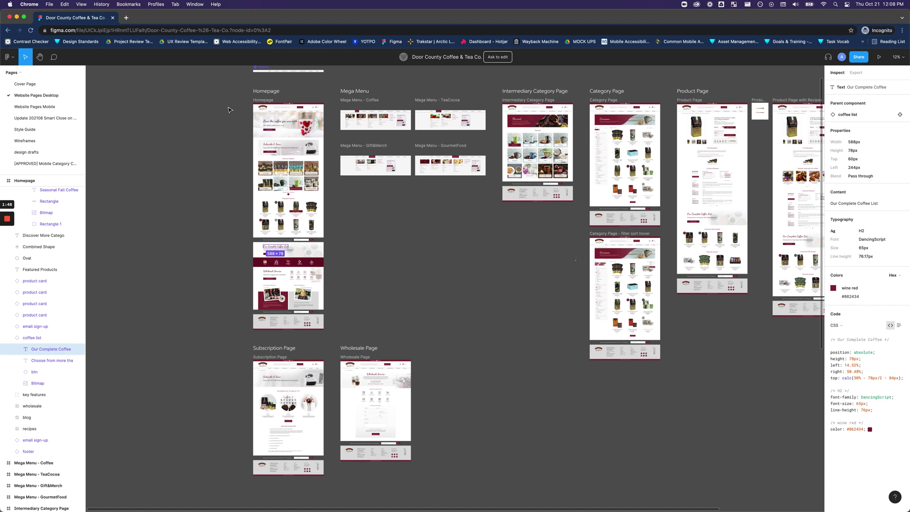
# - Zoom in over the Homepage frame from 12% to about 50%
pyautogui.scroll(10, 229, 111)
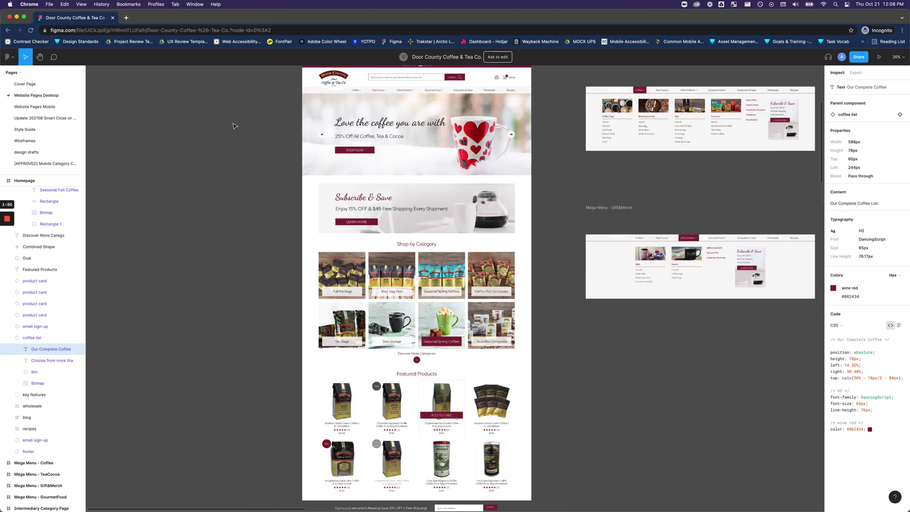
pyautogui.scroll(3, 340, 138)
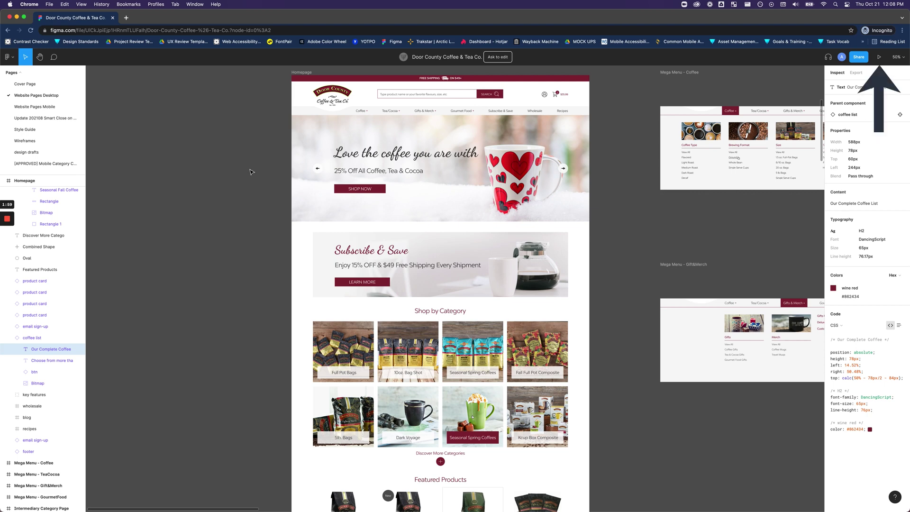
# - Launch the homepage prototype preview and open the navigation mega-menus
pyautogui.click(879, 57)
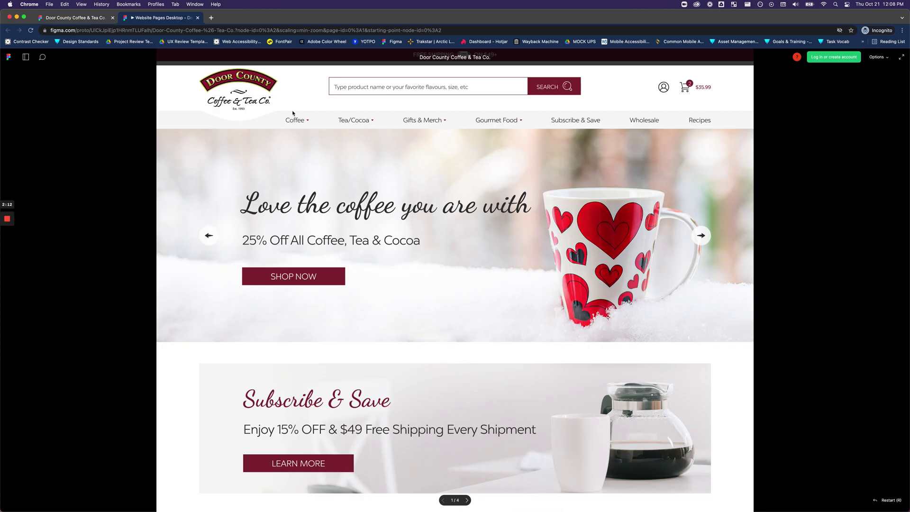
pyautogui.moveTo(429, 123)
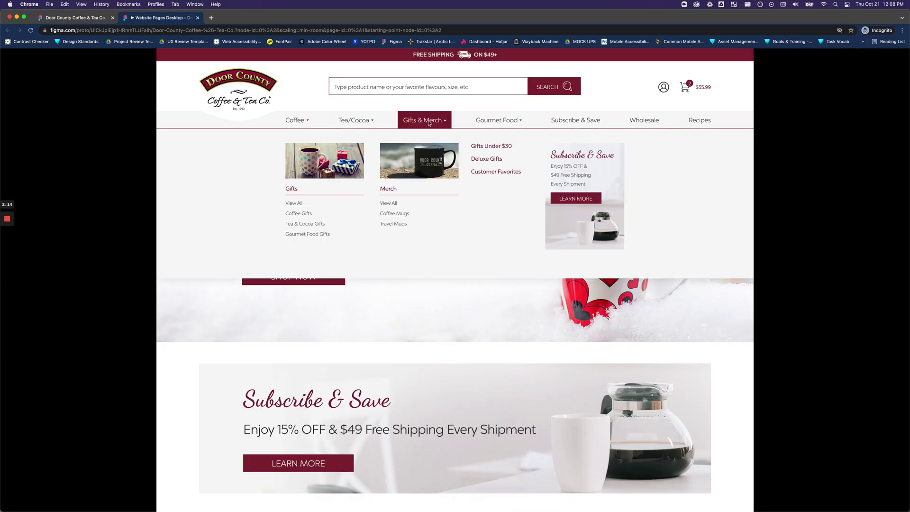
pyautogui.moveTo(512, 121)
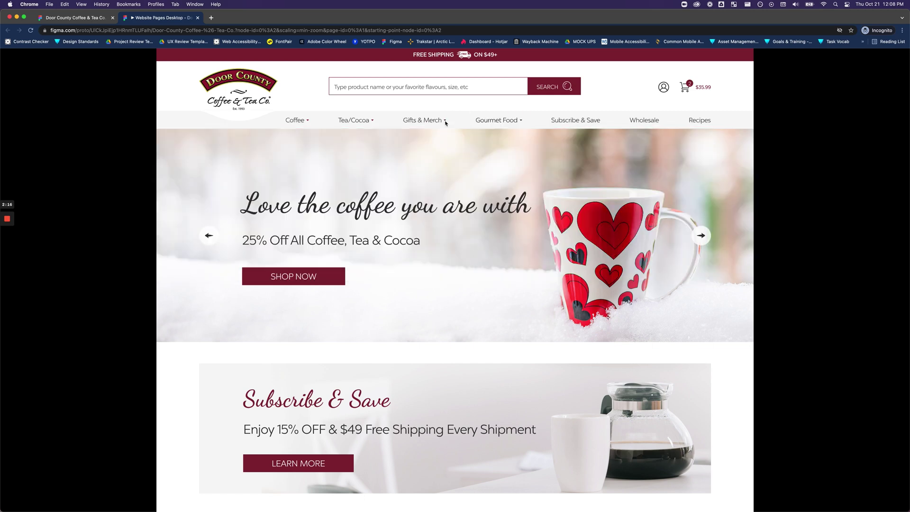
pyautogui.moveTo(372, 123)
# - Scroll through the prototype page and reveal its clickable hotspots
pyautogui.scroll(-2, 784, 327)
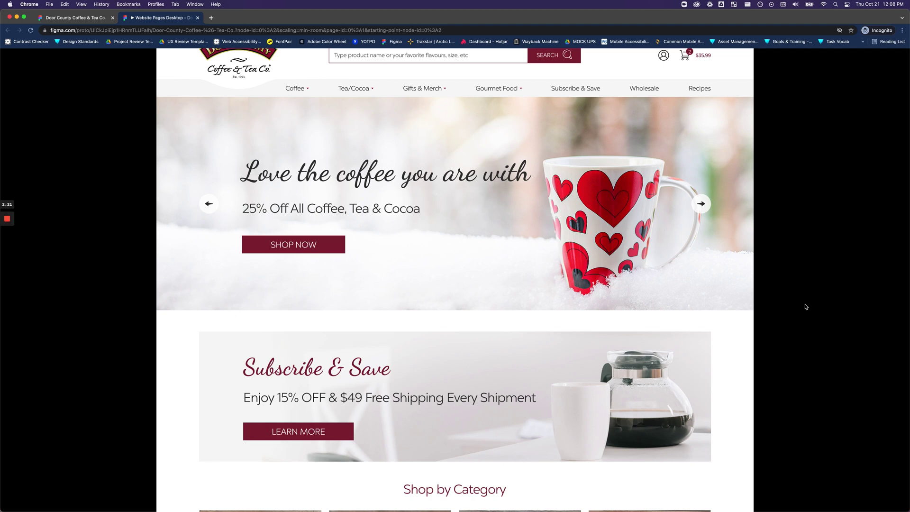
pyautogui.click(791, 216)
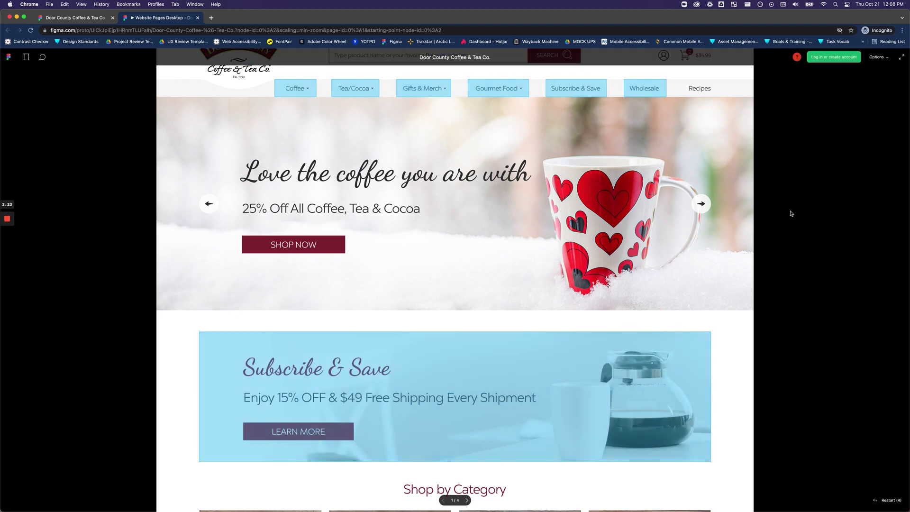
pyautogui.scroll(-10, 794, 213)
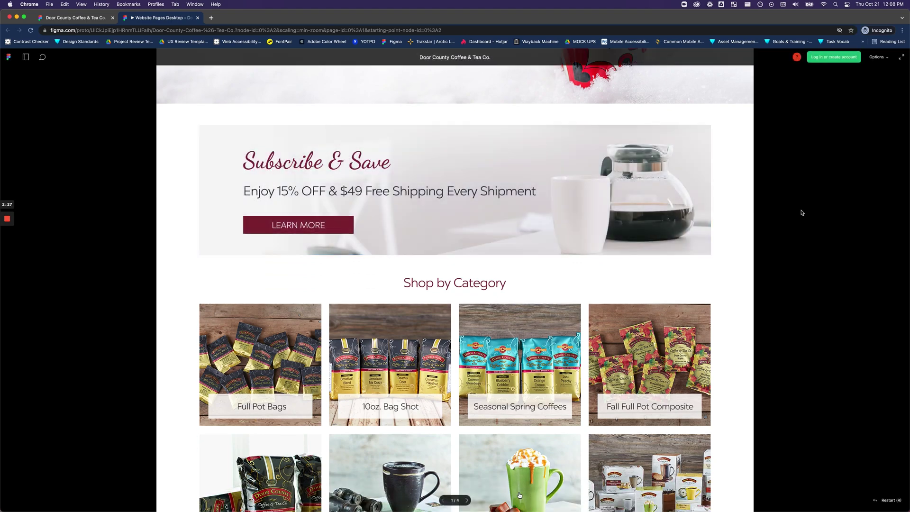
pyautogui.scroll(2, 805, 217)
pyautogui.scroll(2, 805, 217)
pyautogui.scroll(-14, 805, 217)
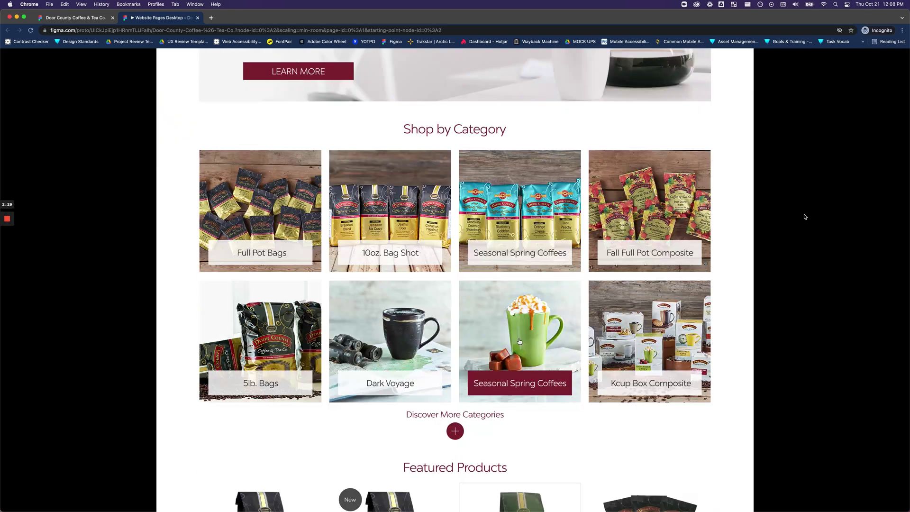
pyautogui.scroll(-9, 805, 217)
pyautogui.scroll(13, 806, 220)
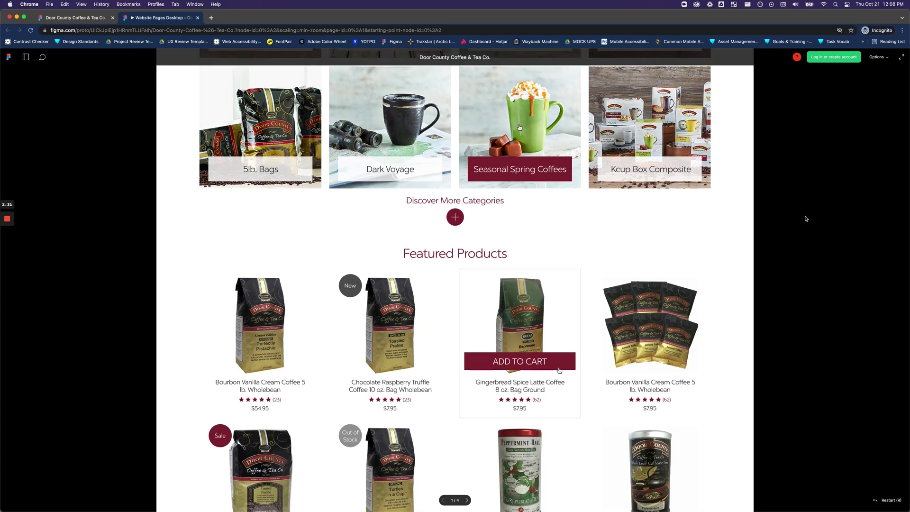
pyautogui.scroll(12, 806, 220)
pyautogui.click(807, 220)
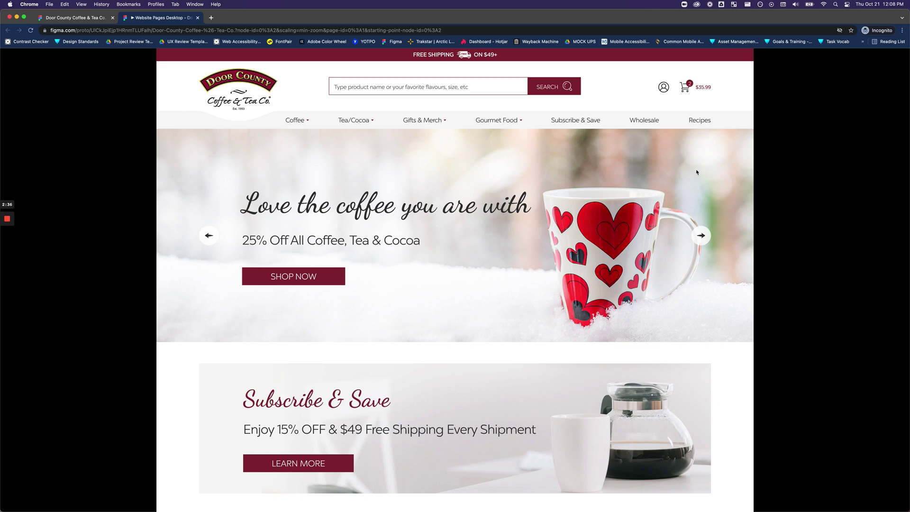
# - Return to the design file and inspect the hero banner and 10oz. Bag Shot category images
pyautogui.click(85, 19)
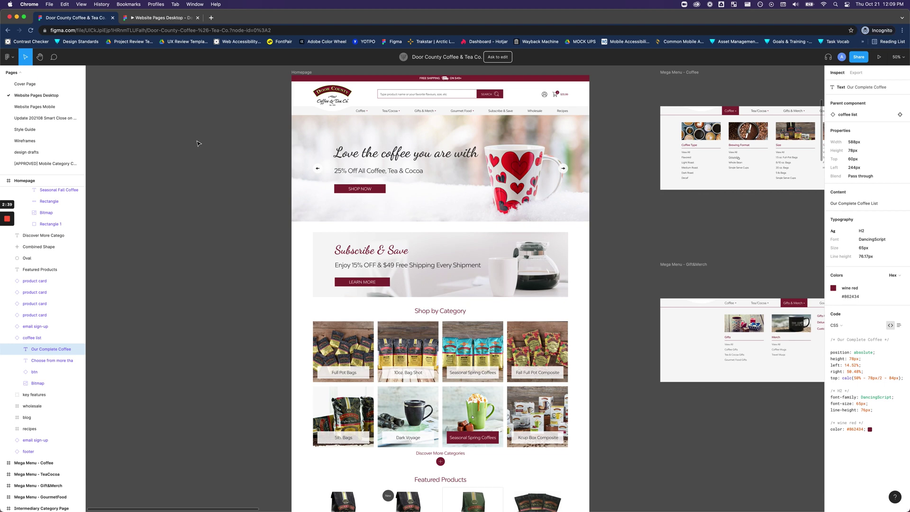
pyautogui.click(462, 171)
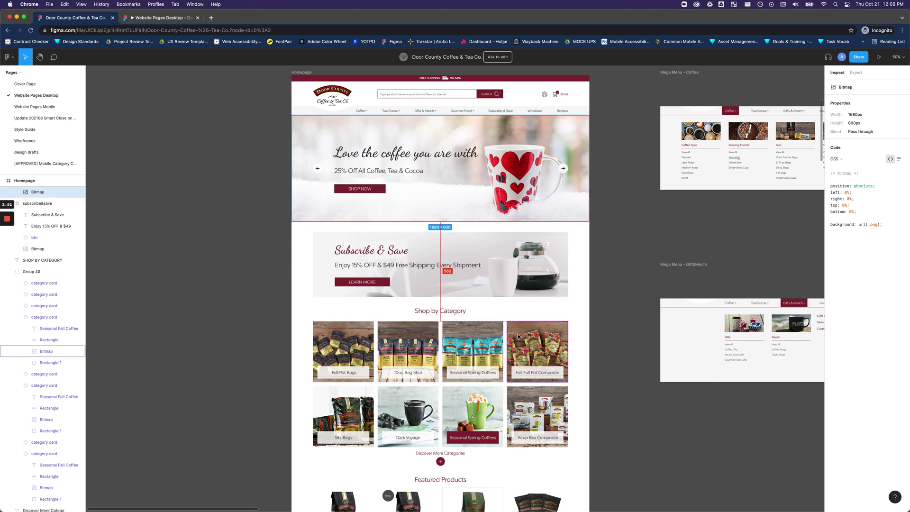
pyautogui.click(417, 345)
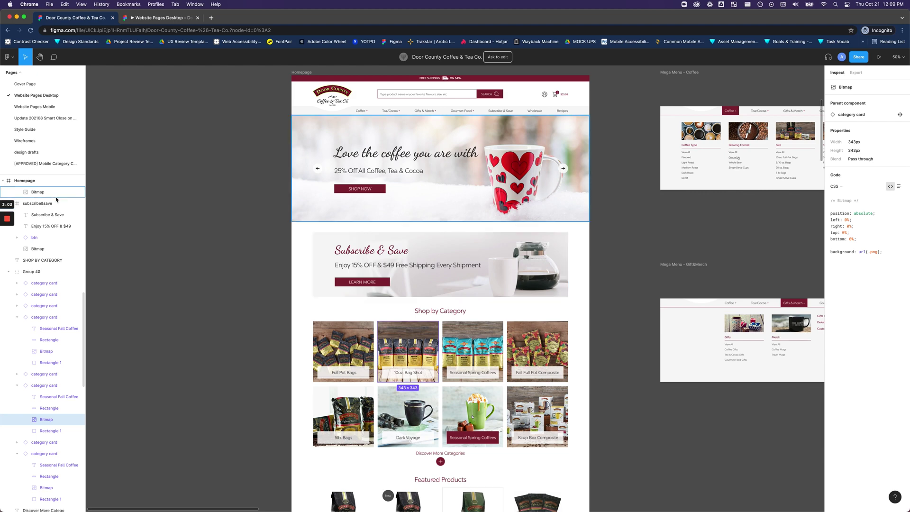
# - Expand and collapse the second, third and fourth category card layers under Group 48
pyautogui.scroll(3, 60, 216)
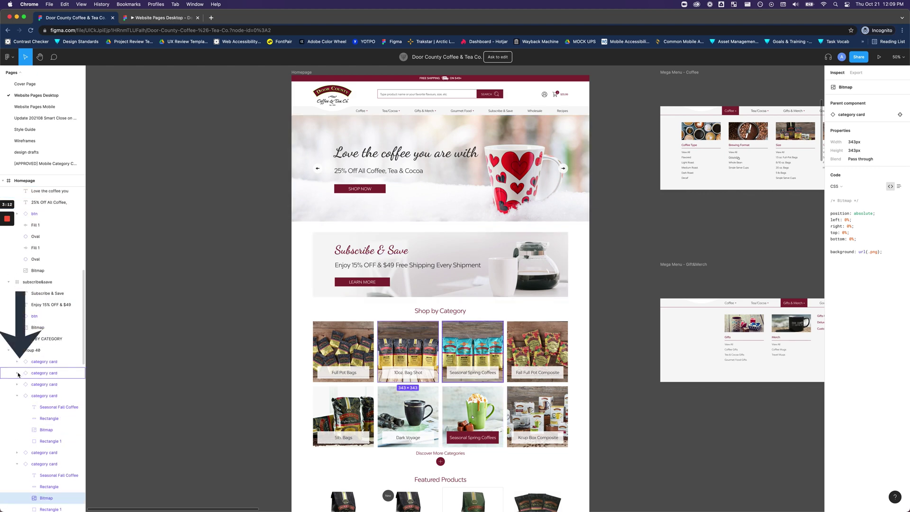
pyautogui.click(18, 374)
pyautogui.click(18, 374)
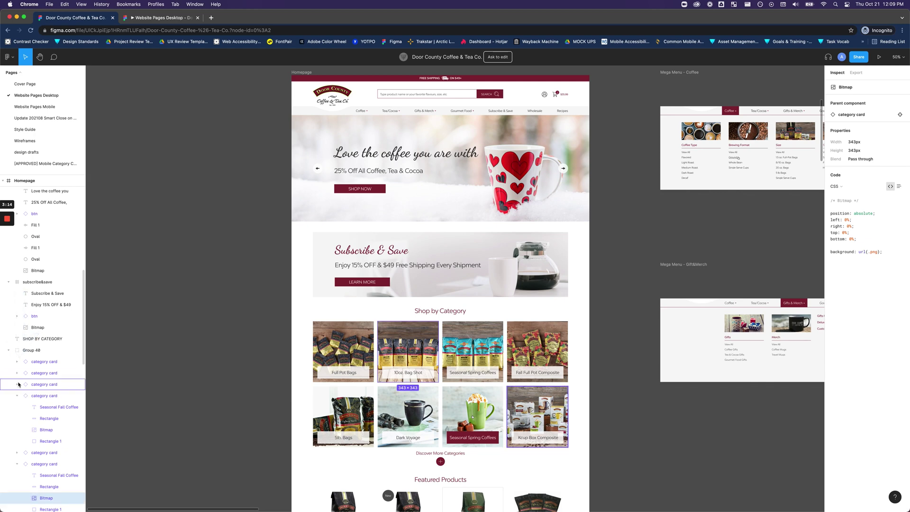
pyautogui.click(17, 385)
pyautogui.click(17, 385)
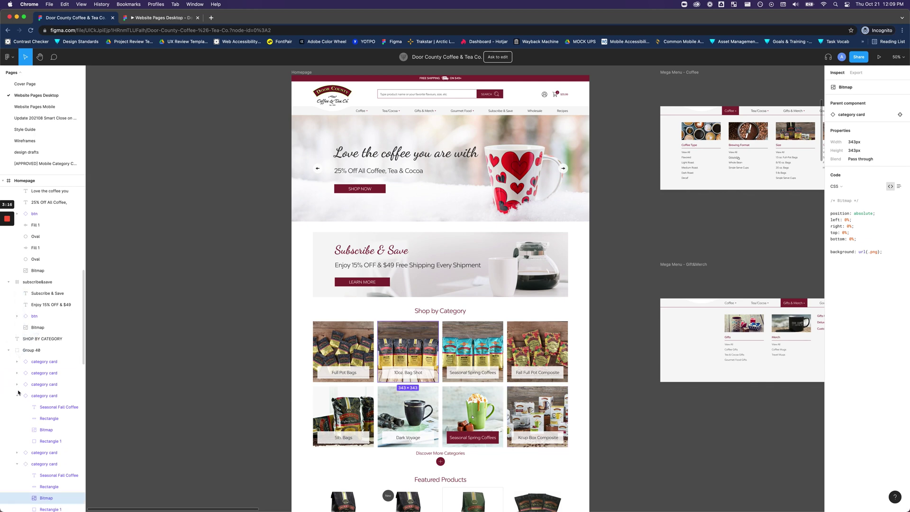
pyautogui.click(17, 396)
pyautogui.click(18, 396)
pyautogui.click(16, 385)
pyautogui.click(17, 385)
# - Turn on Layout grids from the main menu's View submenu
pyautogui.click(12, 58)
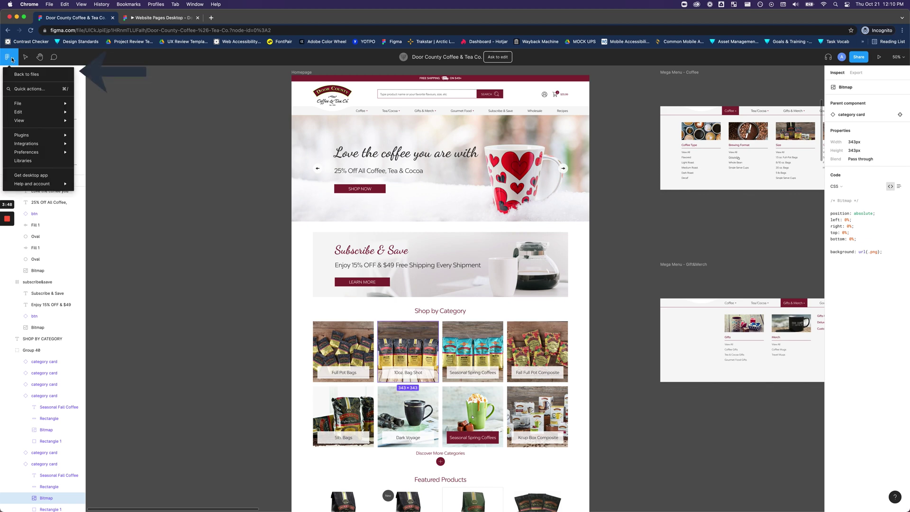
pyautogui.moveTo(36, 118)
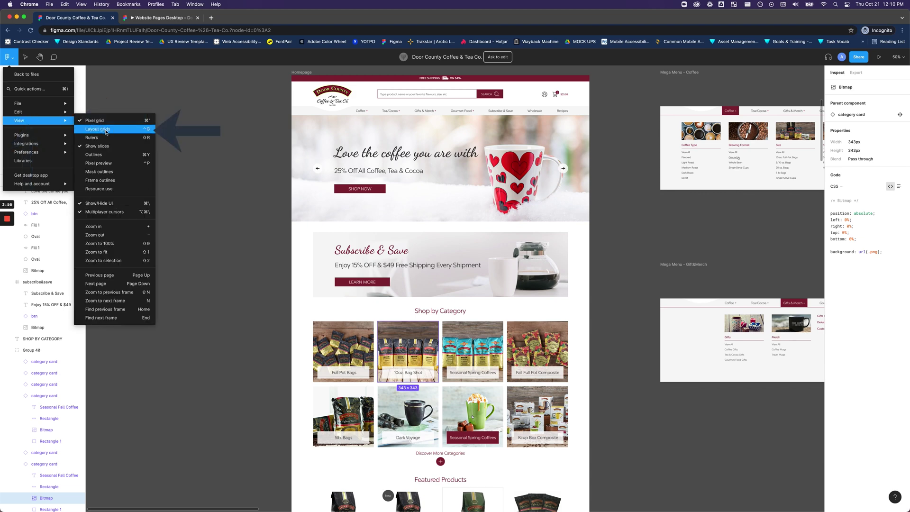
pyautogui.click(124, 134)
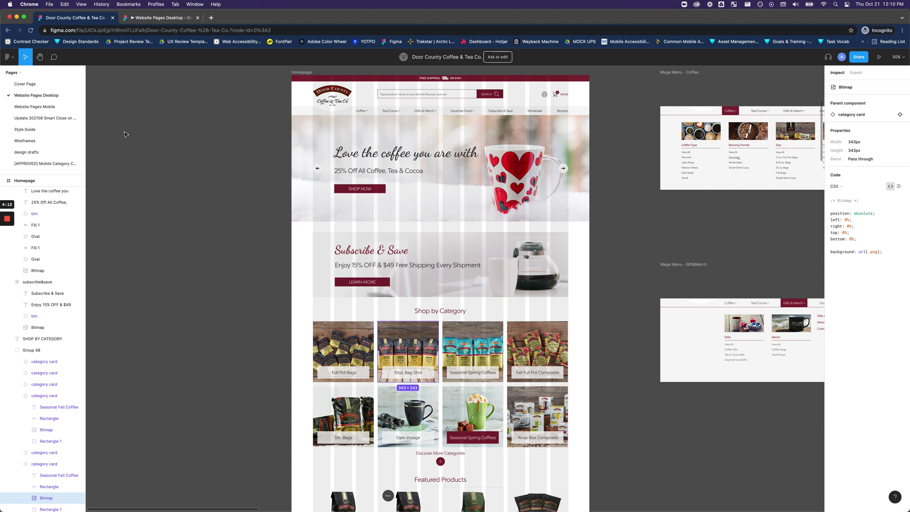
# - Zoom to the selected hero Bitmap with Shift+2, then fit all frames with Shift+1
pyautogui.click(459, 185)
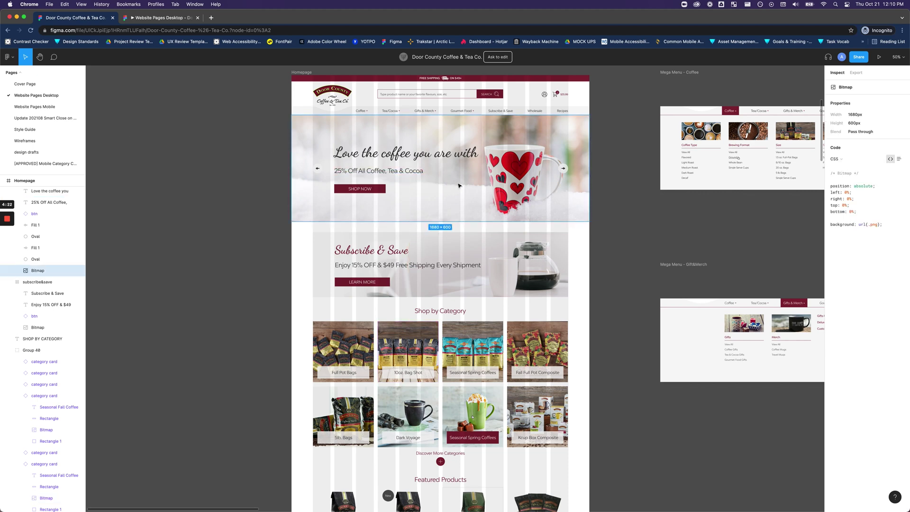
pyautogui.hotkey('shift', '2')
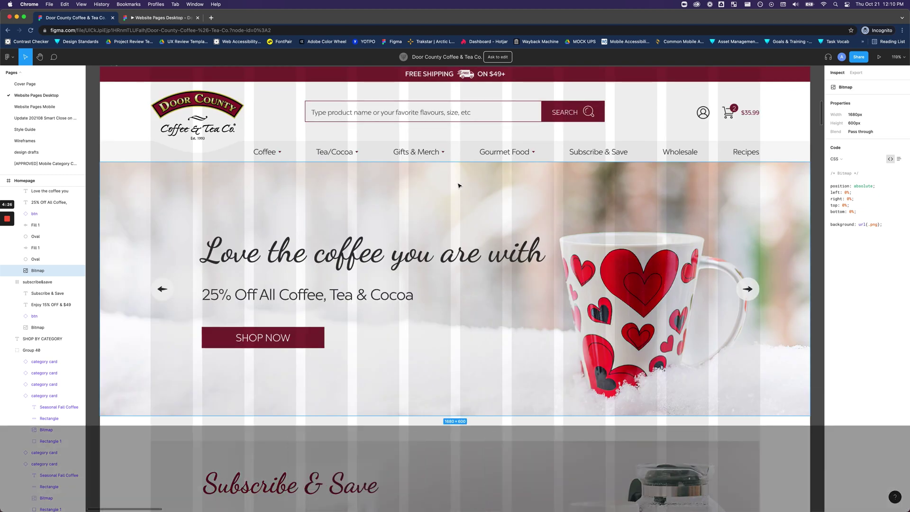
pyautogui.hotkey('shift', '1')
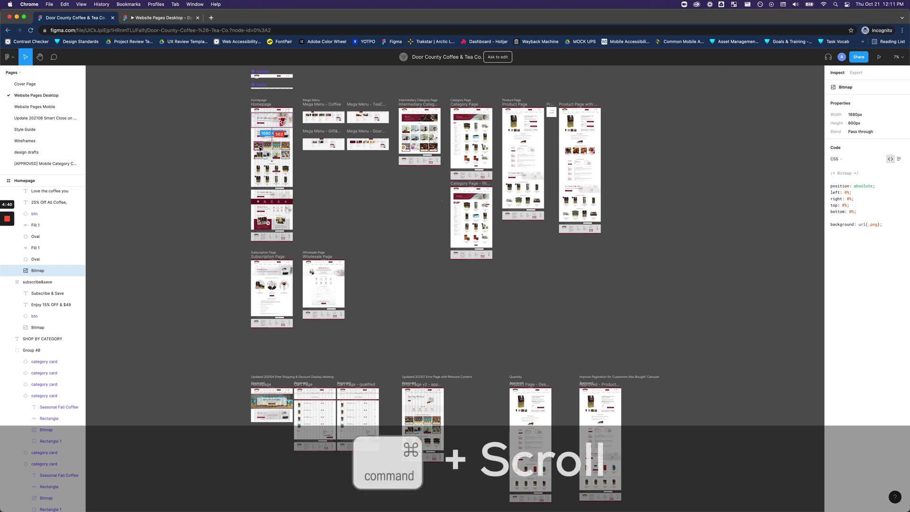
pyautogui.scroll(10, 259, 149)
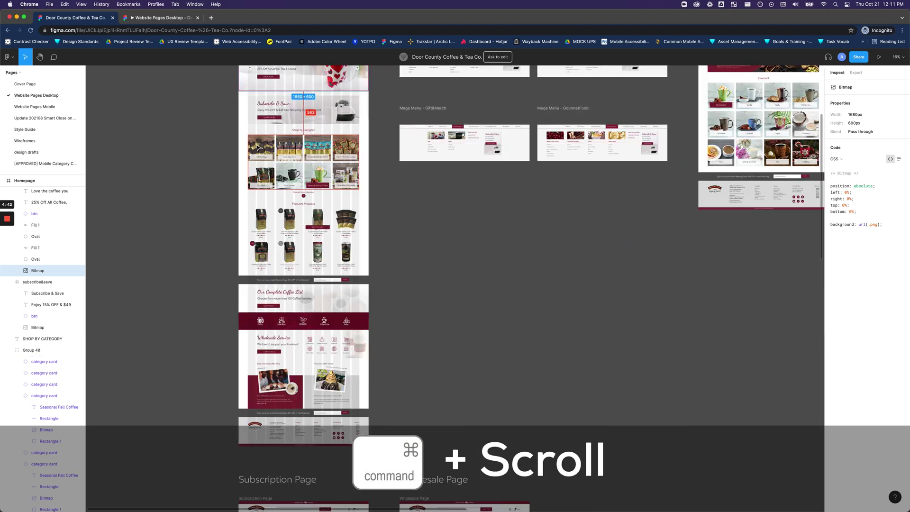
pyautogui.scroll(3, 260, 151)
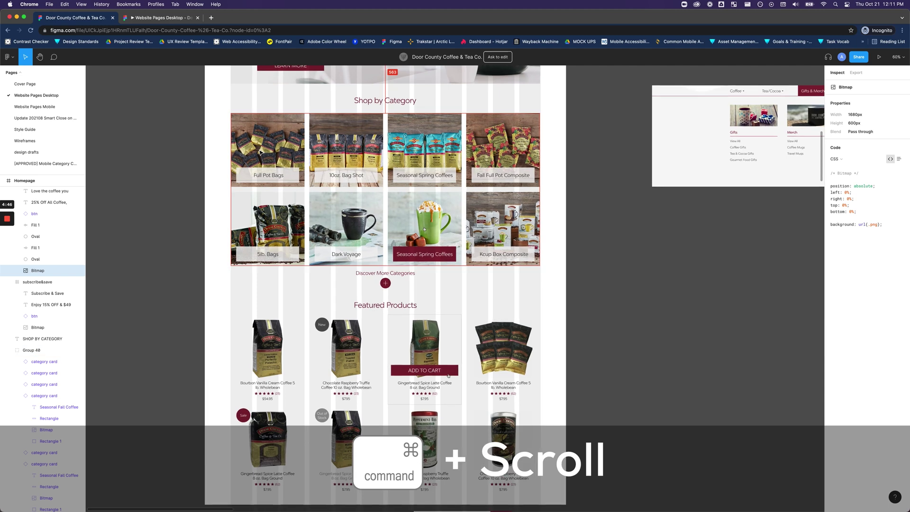
pyautogui.scroll(-10, 260, 152)
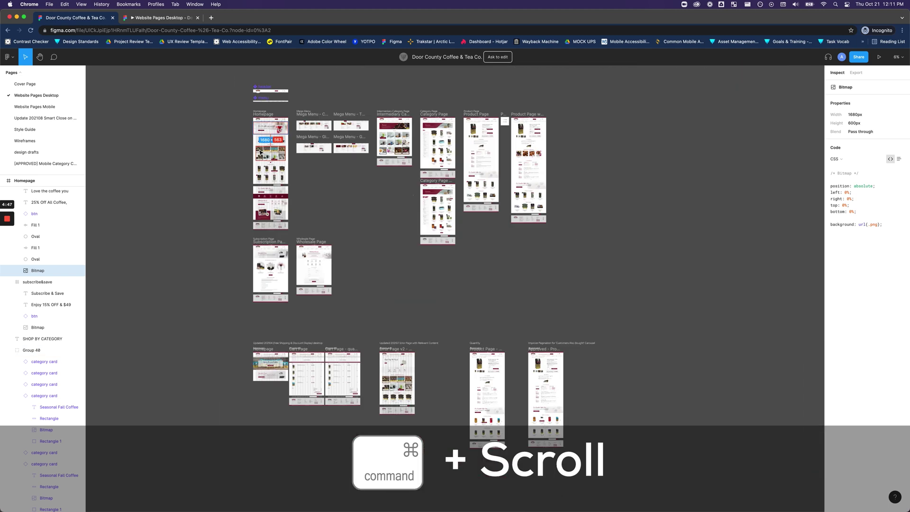
pyautogui.scroll(-1, 260, 152)
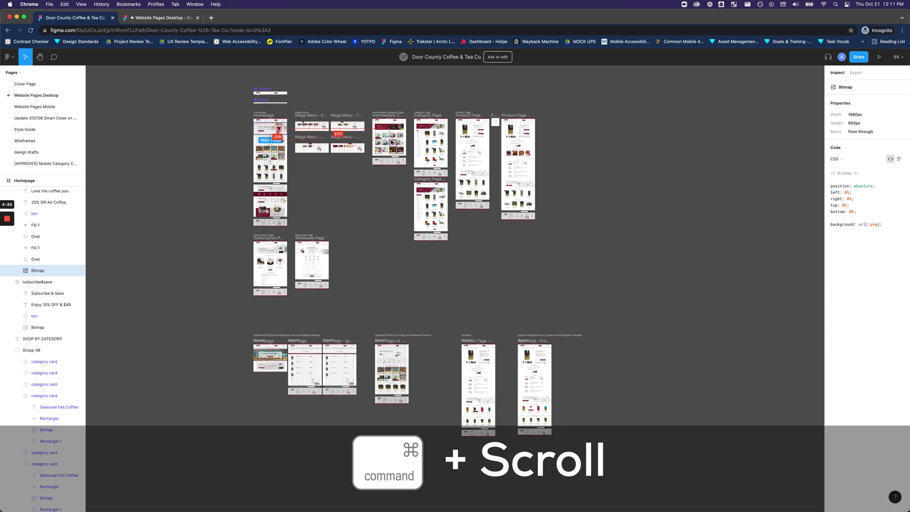
pyautogui.scroll(5, 392, 138)
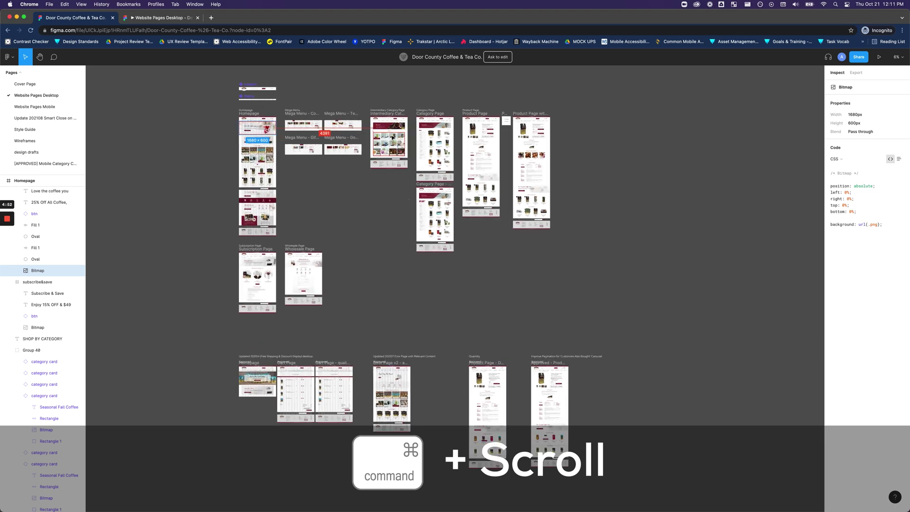
pyautogui.scroll(5, 392, 138)
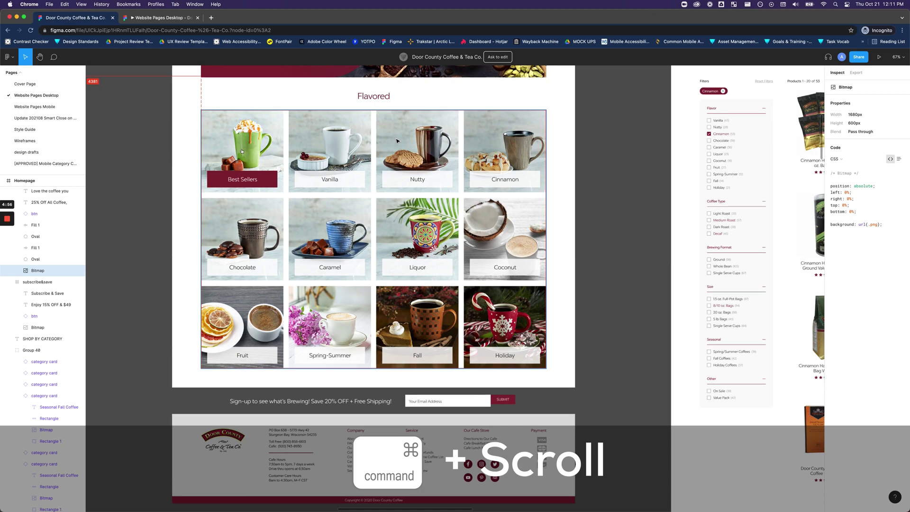
pyautogui.scroll(-5, 397, 141)
pyautogui.scroll(-3, 398, 141)
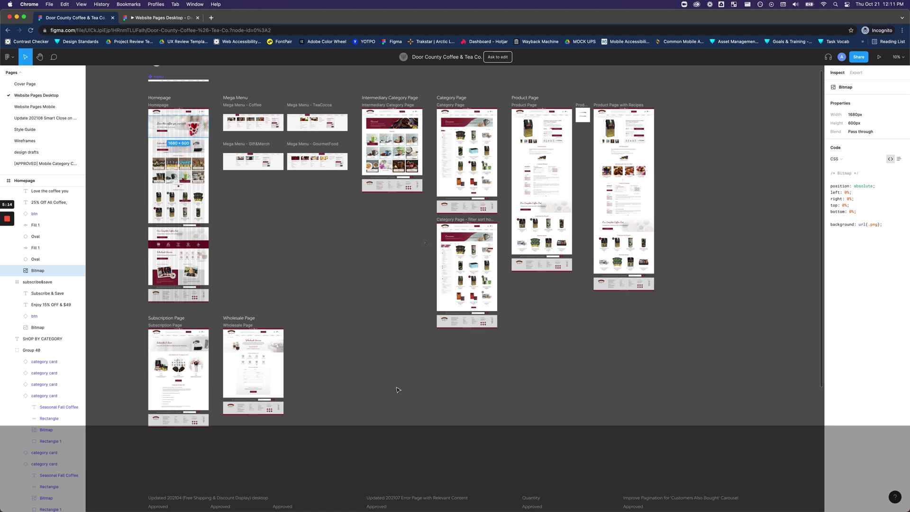
pyautogui.press('space')
pyautogui.moveTo(601, 423); pyautogui.dragTo(516, 190)
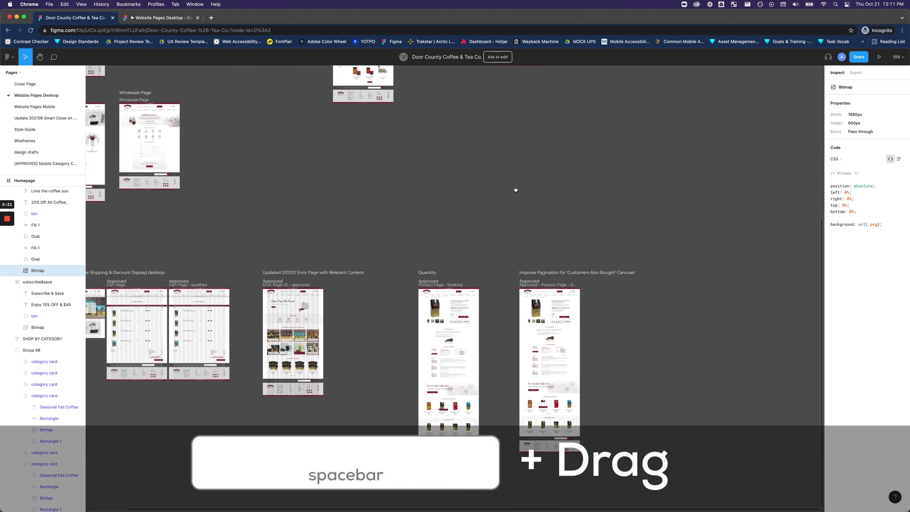
# - Pan the canvas to centre the Homepage and Subscription Page frames
pyautogui.moveTo(516, 189); pyautogui.dragTo(711, 445)
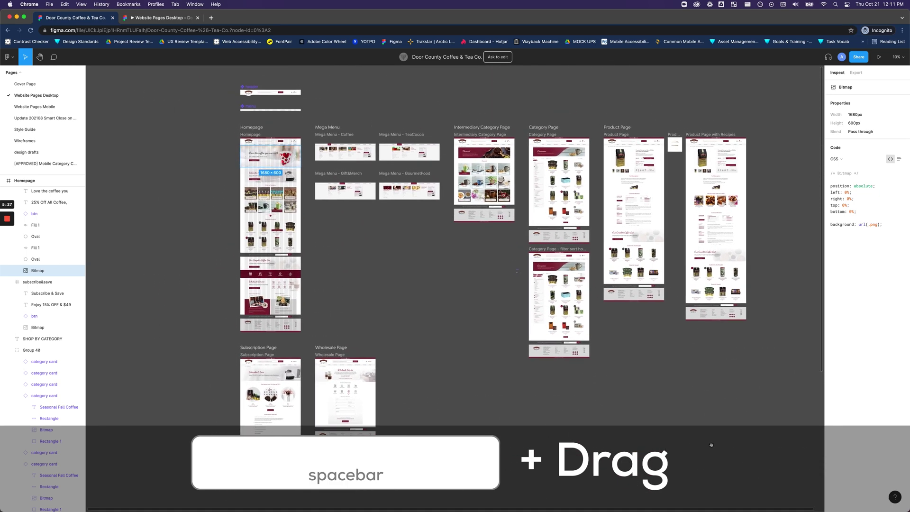